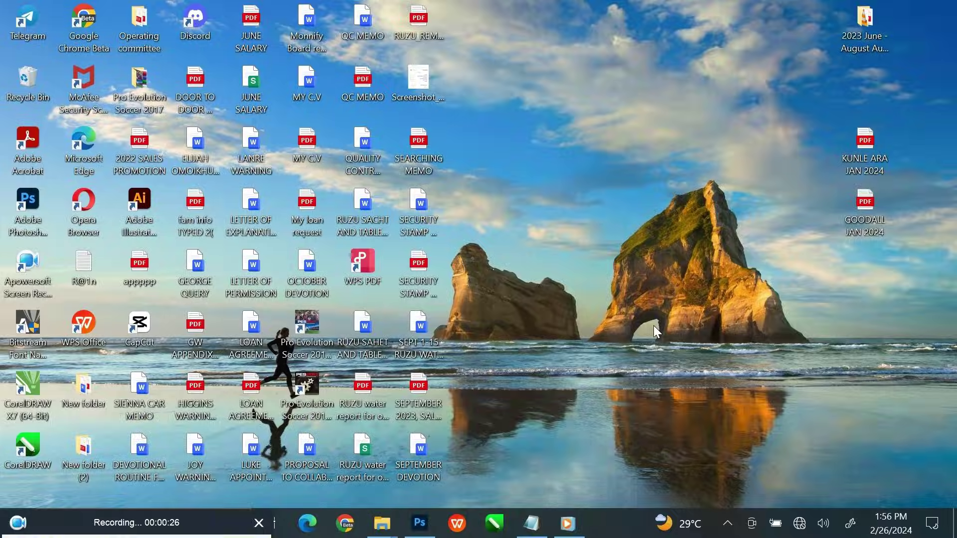
Step: Drag the young-beautiful-african-woman cafe JPG from the My course folder into Photoshop
click(419, 523)
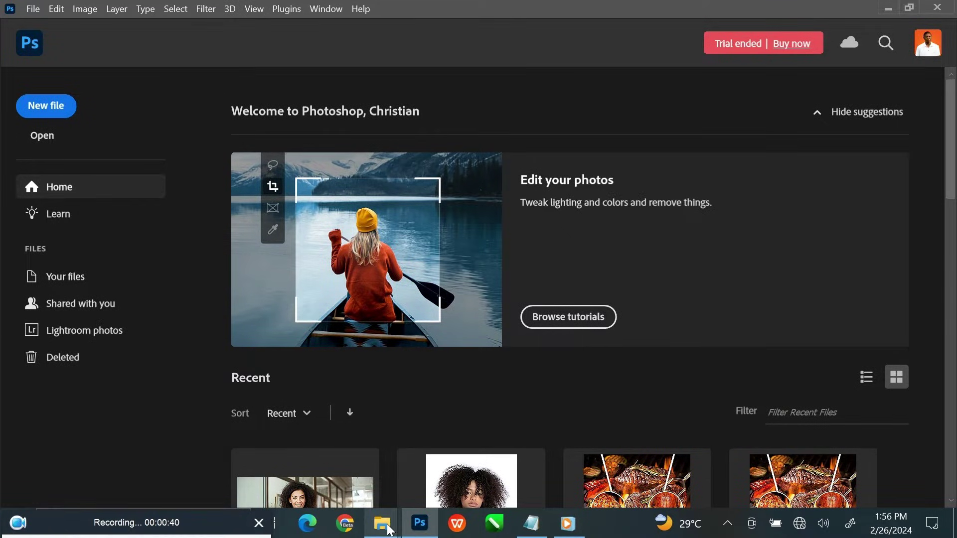
mouse_move(386, 522)
click(353, 473)
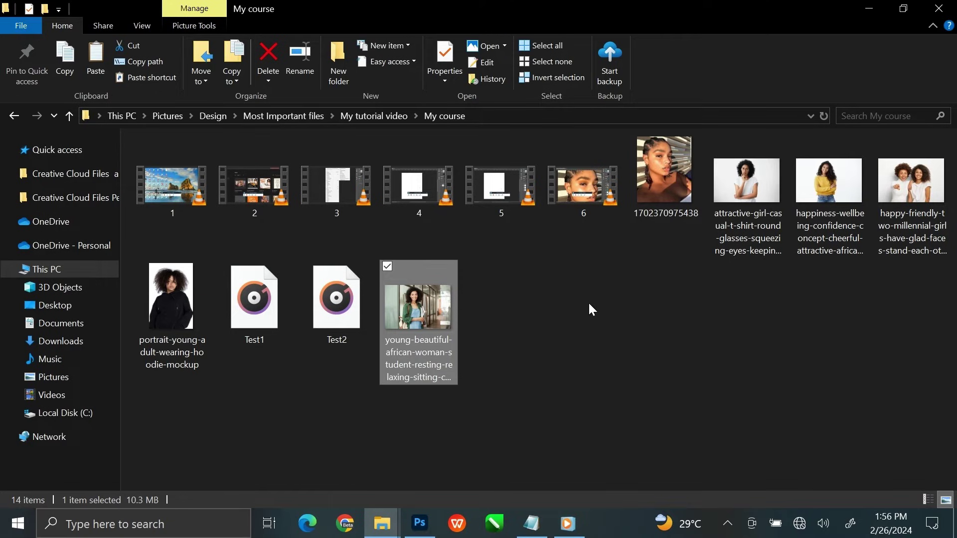
drag(418, 322, 501, 40)
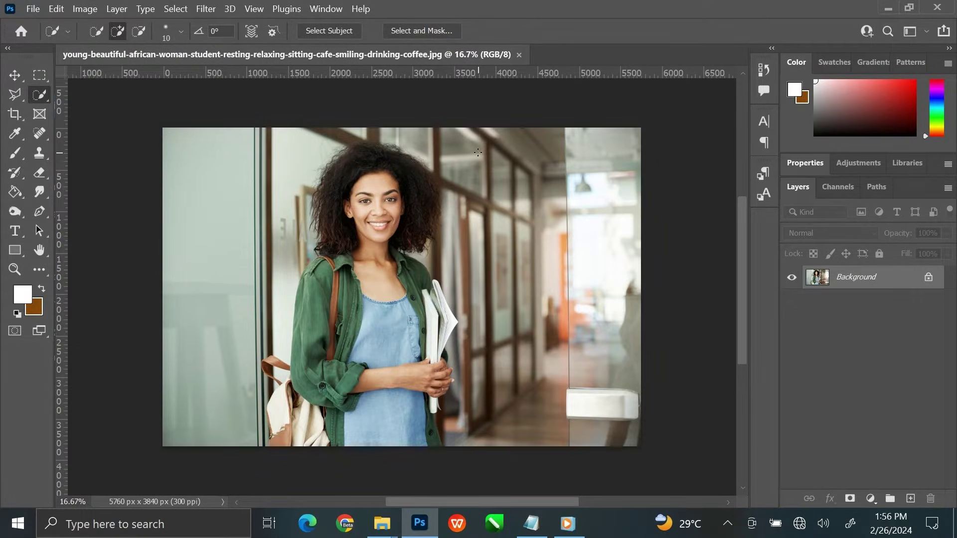
Step: With the Quick Selection Tool, use Select Subject to select the woman
key(v)
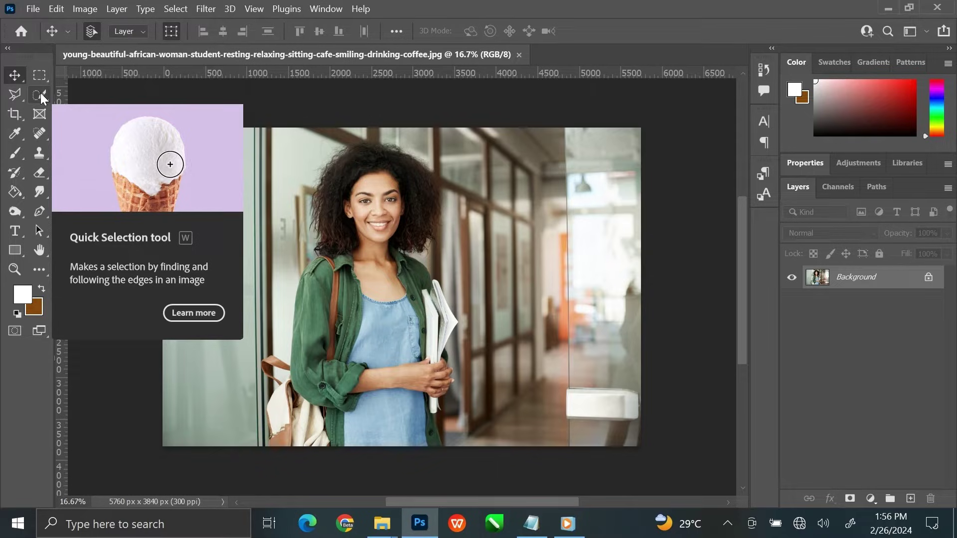
click(40, 93)
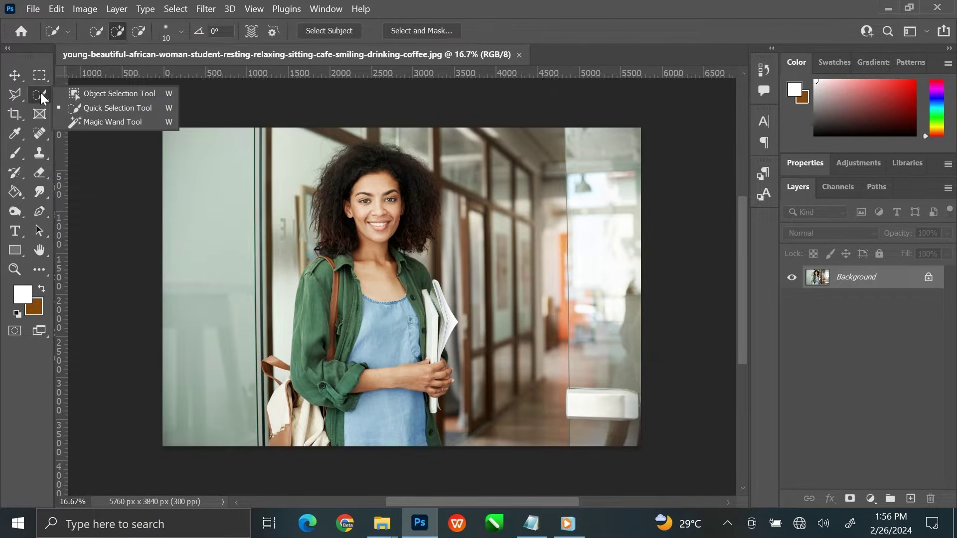
click(115, 110)
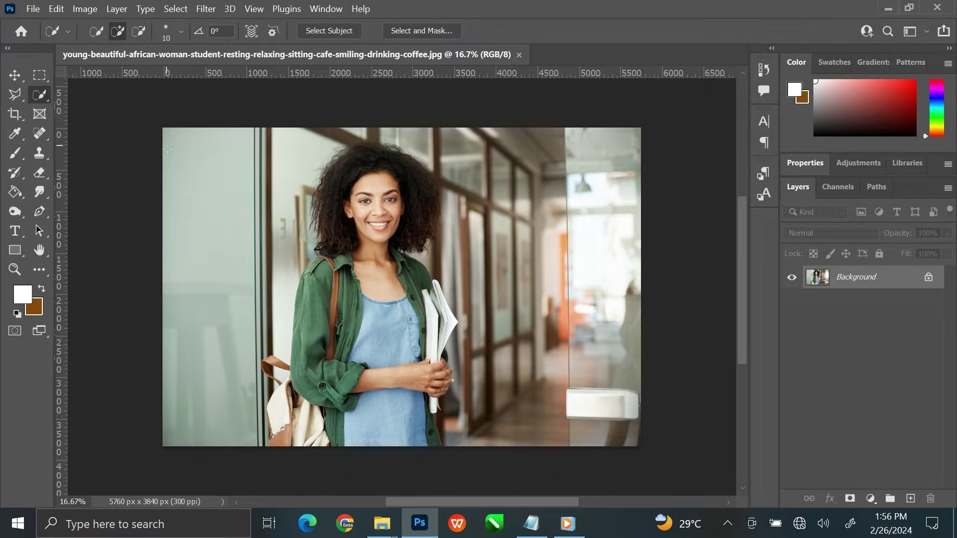
click(328, 32)
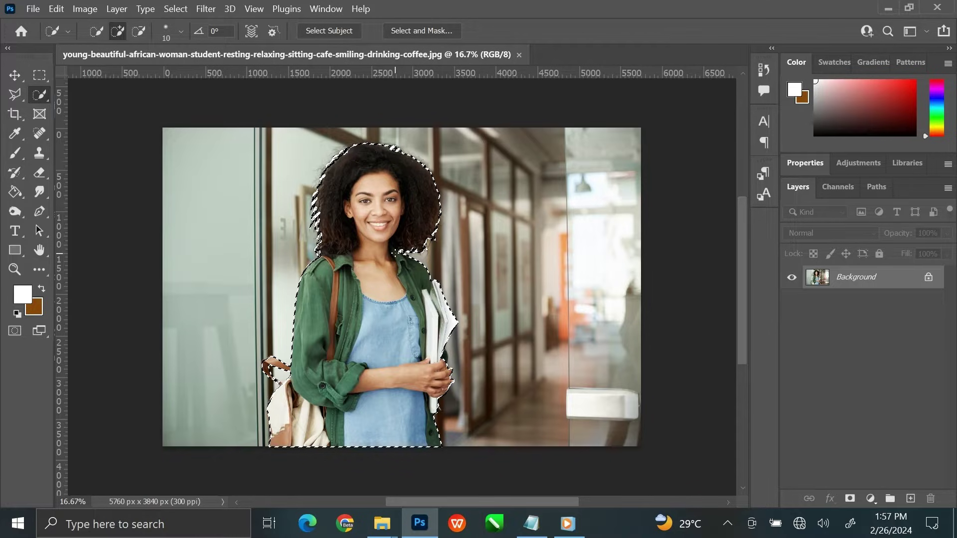
Step: Zoom onto the backpack and brush along its outer edge to add it to the selection
scroll(396, 258, up, 3)
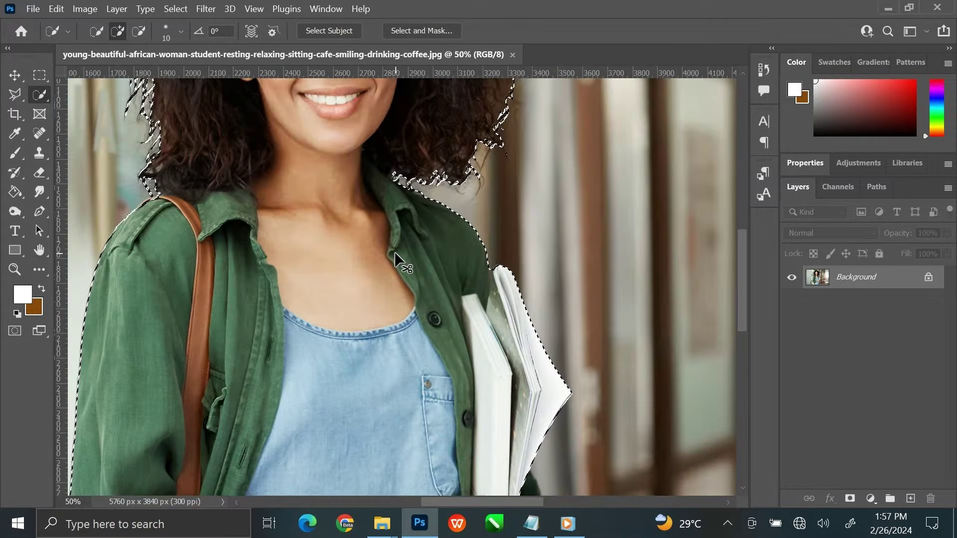
scroll(395, 258, up, 1)
scroll(497, 271, down, 10)
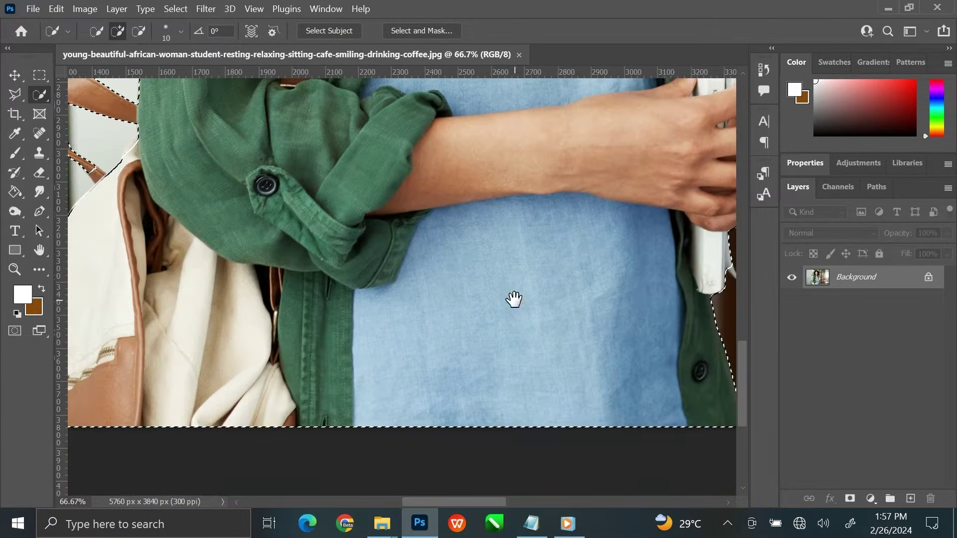
drag(513, 299, 703, 299)
key(ctrl+equal)
drag(191, 345, 291, 296)
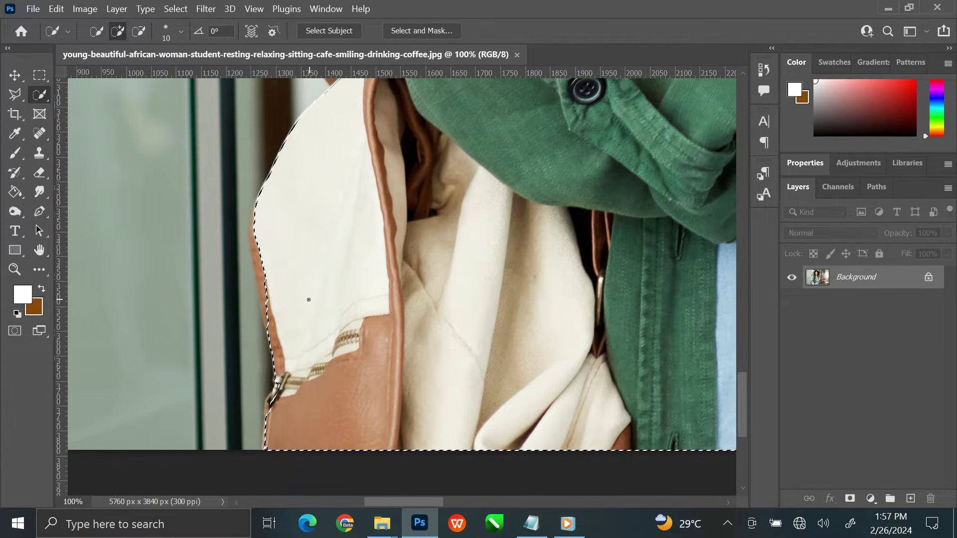
key(bracketright)
key(bracketright)
drag(258, 224, 268, 300)
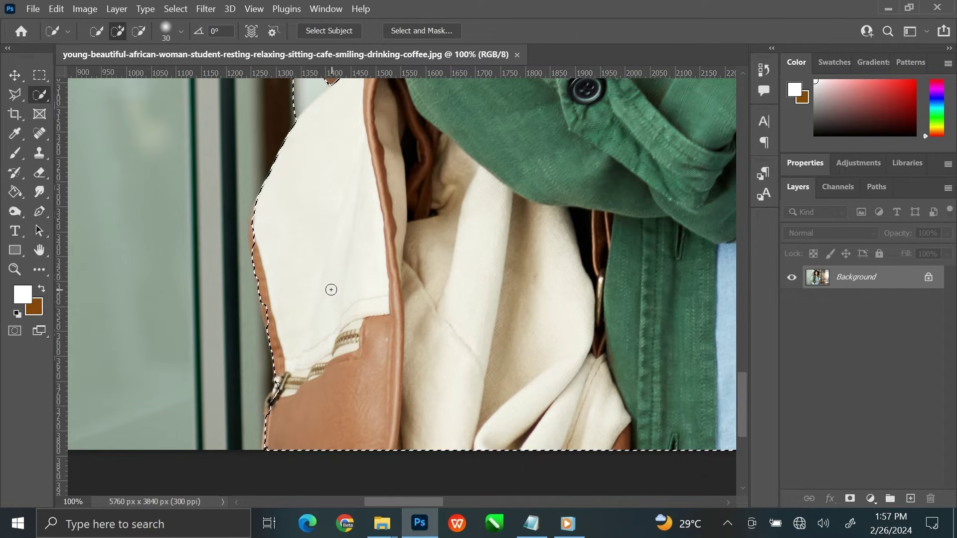
Step: Subtract the background beside the strap end and inside the strap loop from the selection
scroll(331, 290, down, 1)
scroll(331, 289, up, 5)
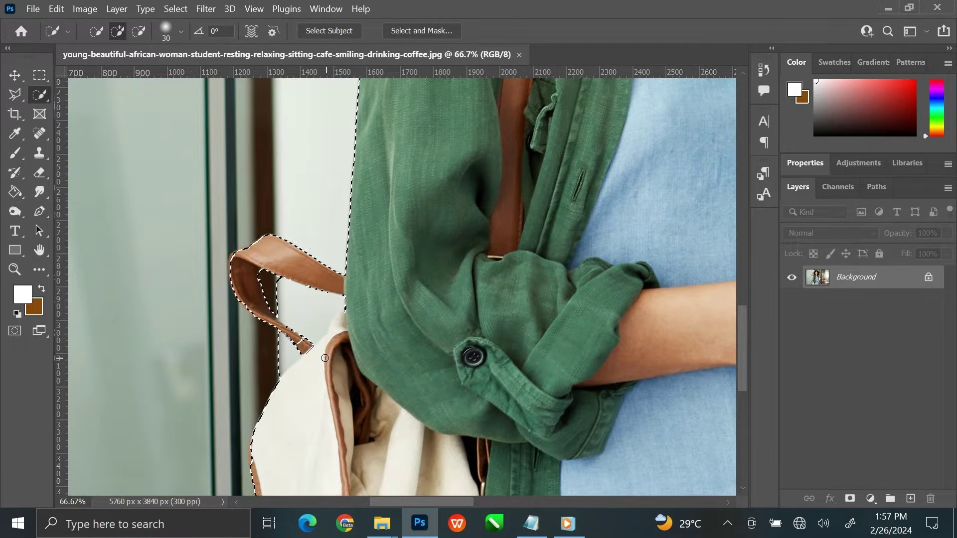
click(280, 285)
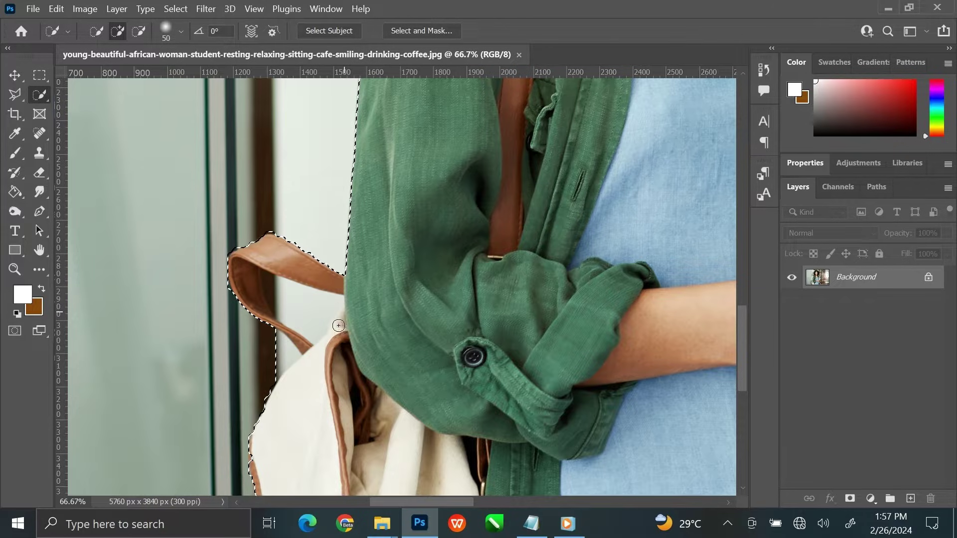
click(300, 385)
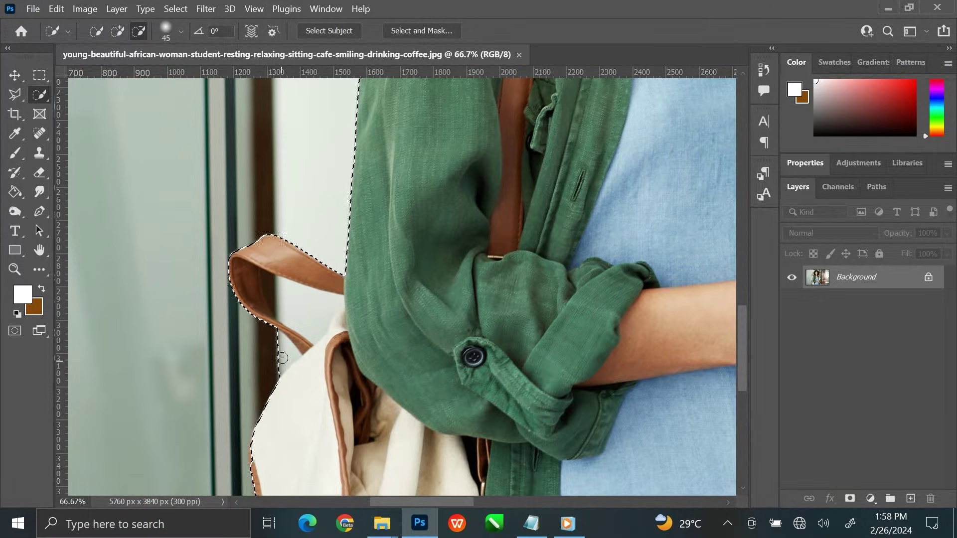
drag(282, 357, 299, 349)
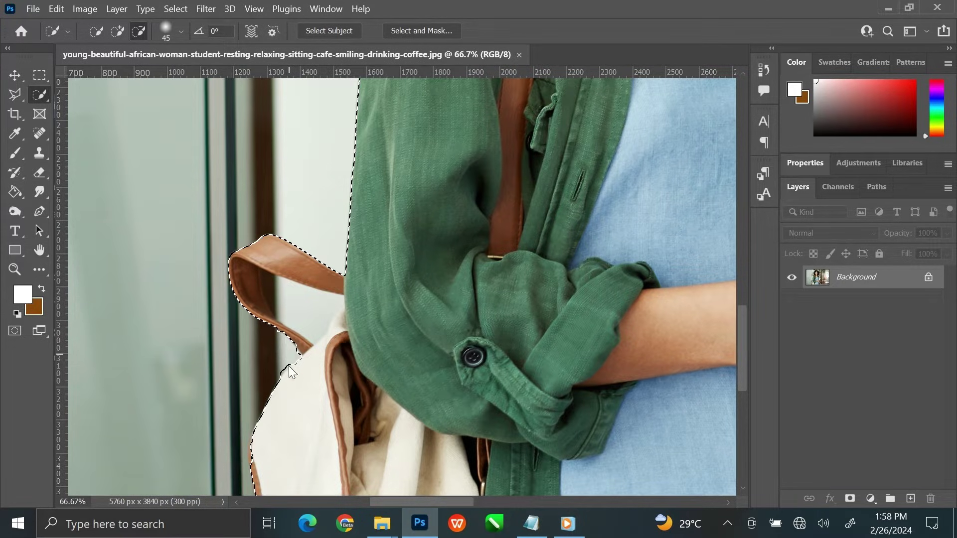
key(])
mouse_move(288, 305)
mouse_down()
mouse_move(331, 306)
mouse_move(299, 305)
mouse_up()
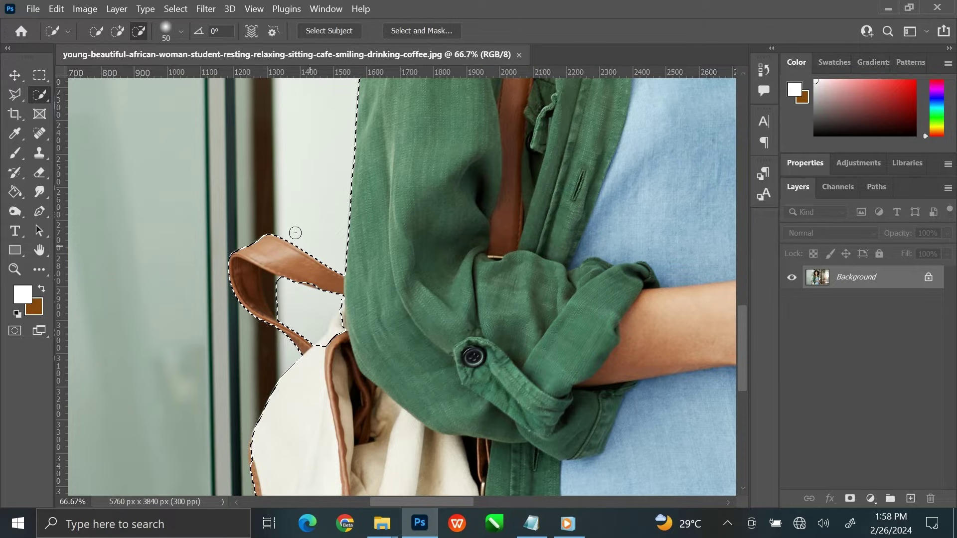
Step: Add the cream backpack top to the selection, then fit the whole photo on screen
click(119, 31)
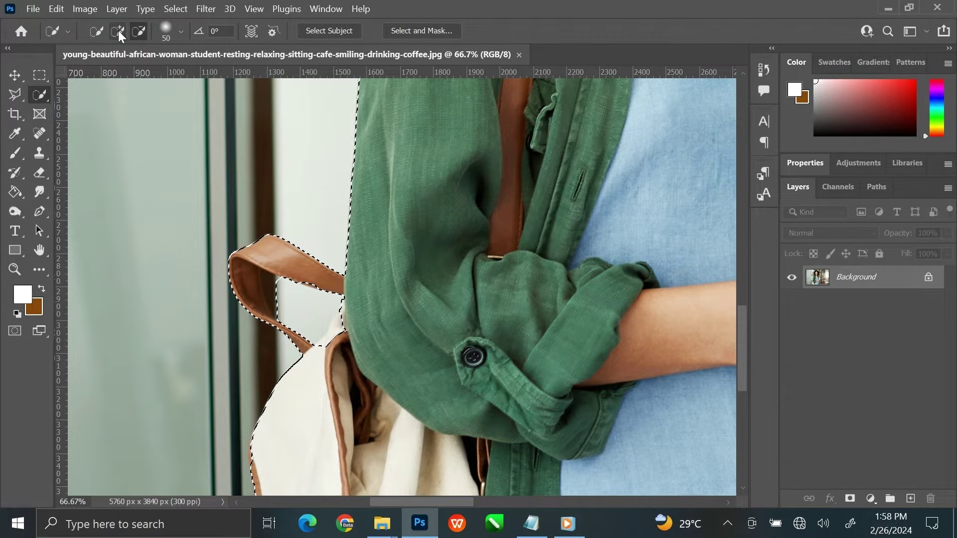
drag(327, 353, 345, 327)
key(ctrl+minus)
key(ctrl+minus)
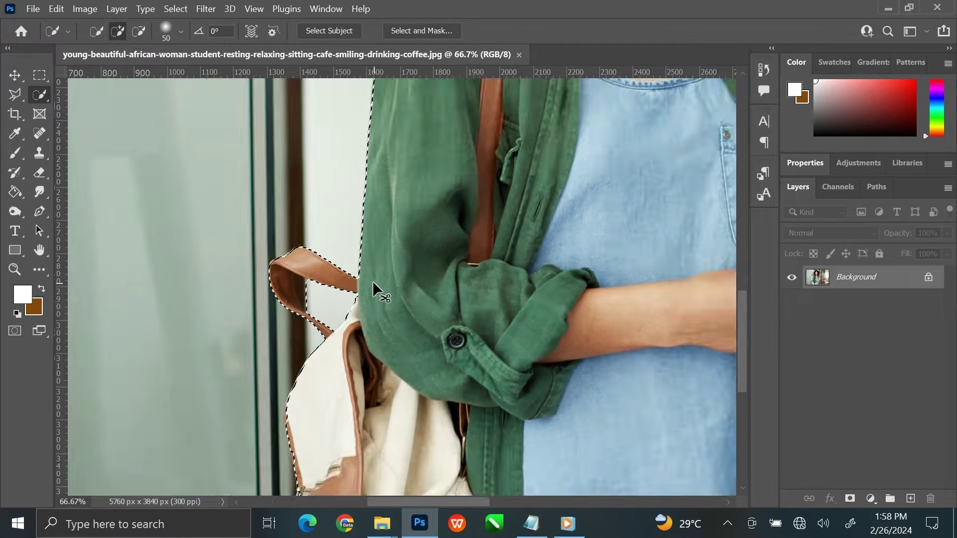
drag(461, 227, 344, 191)
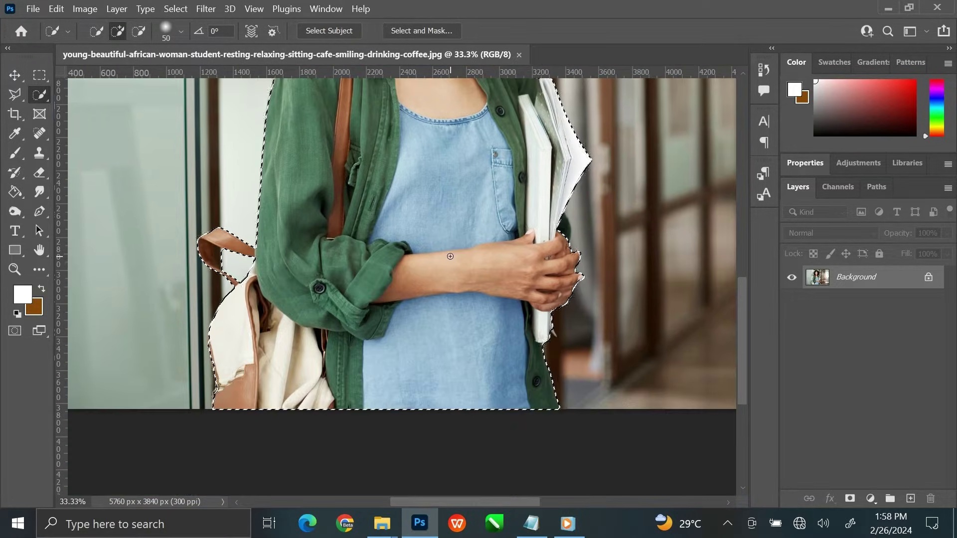
key(ctrl+0)
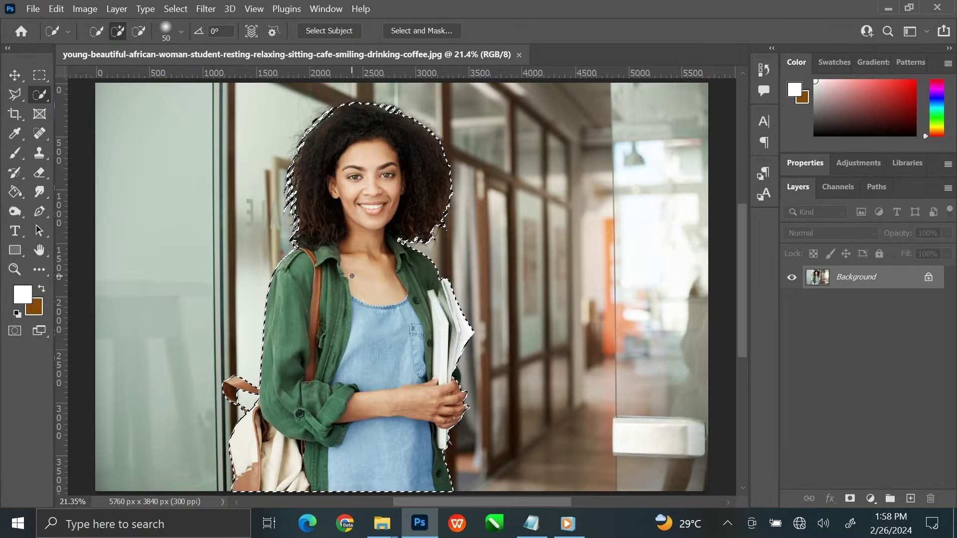
Step: Enter Select and Mask and set the refinement brush size to 200
click(410, 30)
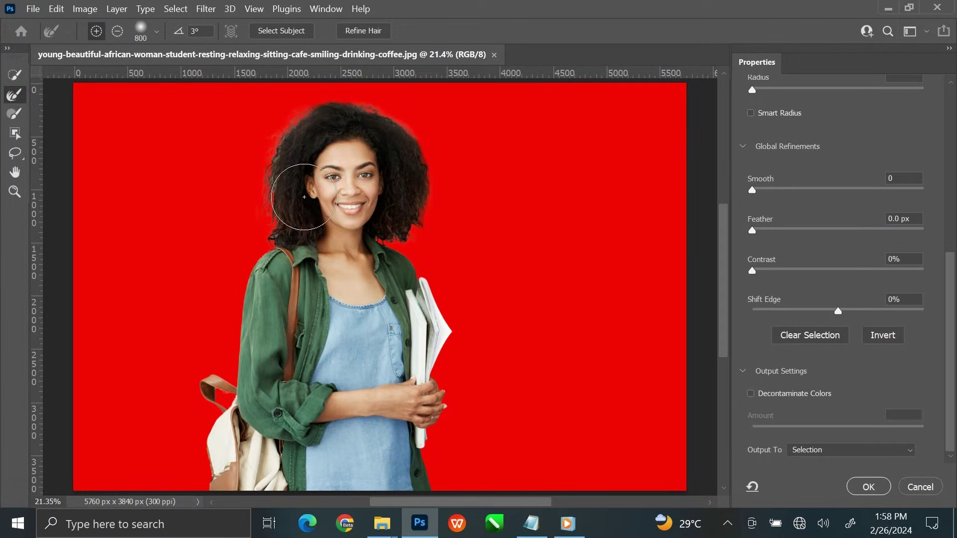
scroll(304, 197, up, 2)
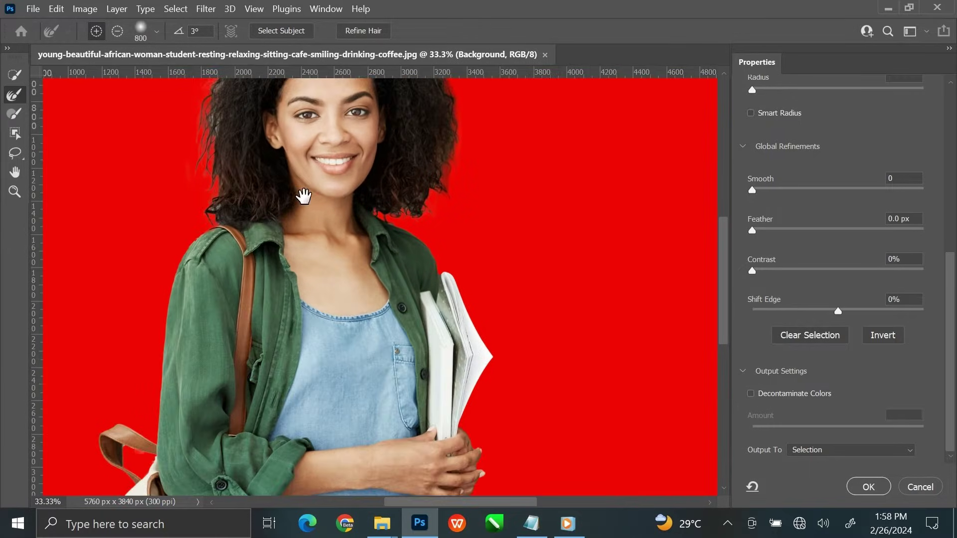
scroll(303, 193, up, 2)
key(bracketleft)
key(bracketleft)
key(bracketleft)
key(bracketleft)
key(bracketleft)
key(bracketleft)
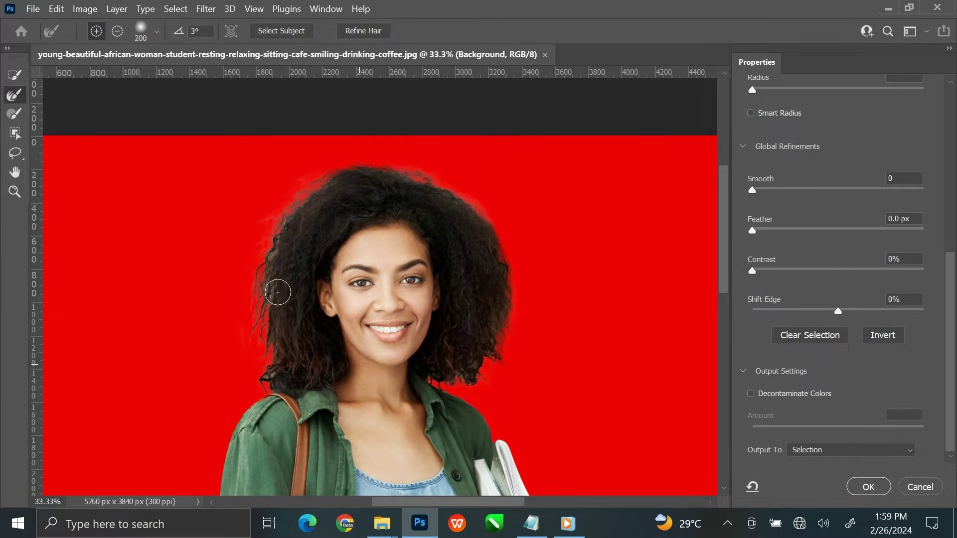
scroll(853, 271, up, 10)
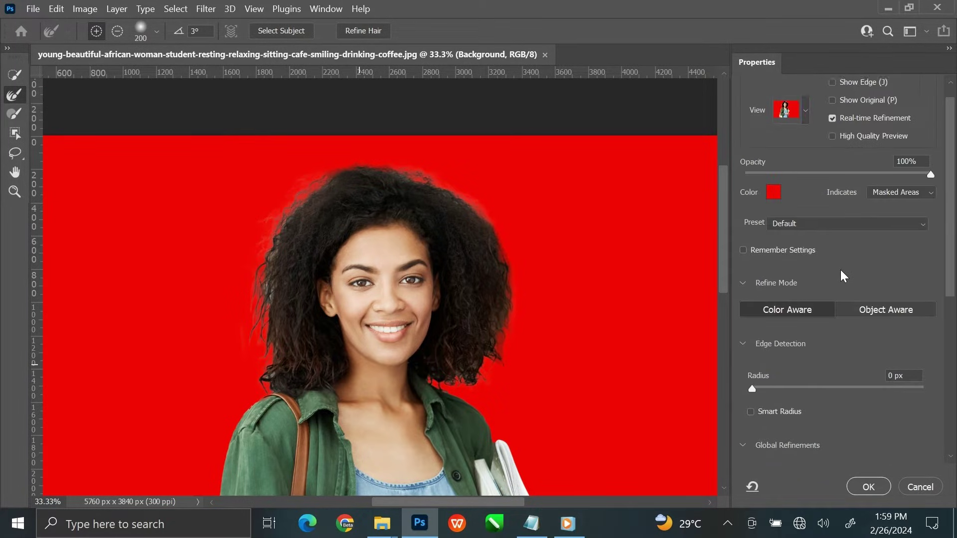
Step: Preview with the Overlay view in pure red ff0000 at 100% opacity
click(805, 131)
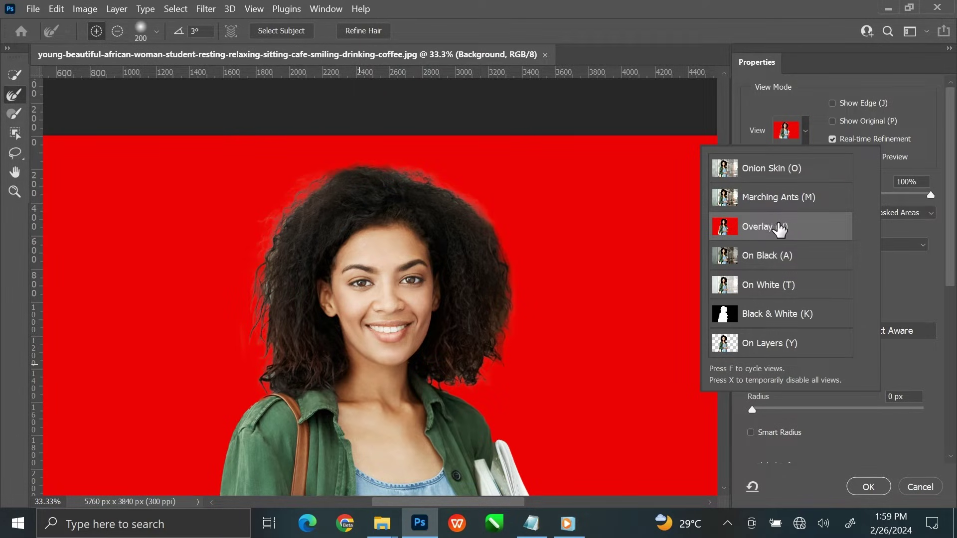
click(806, 128)
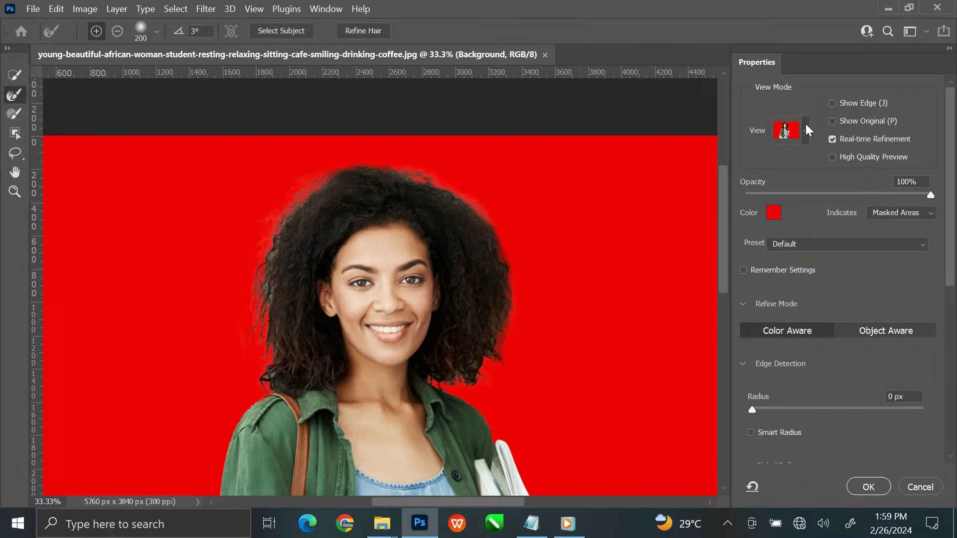
click(773, 220)
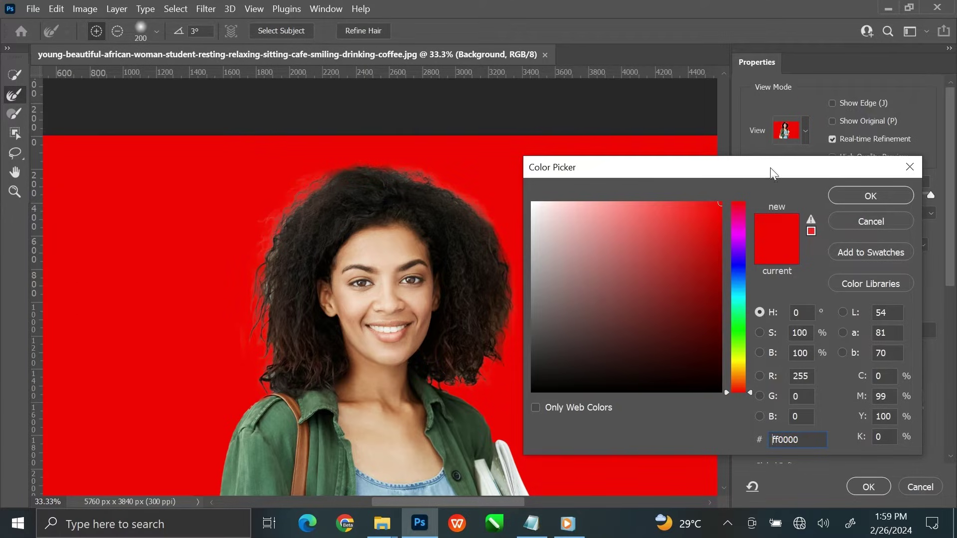
drag(818, 443, 731, 447)
click(869, 195)
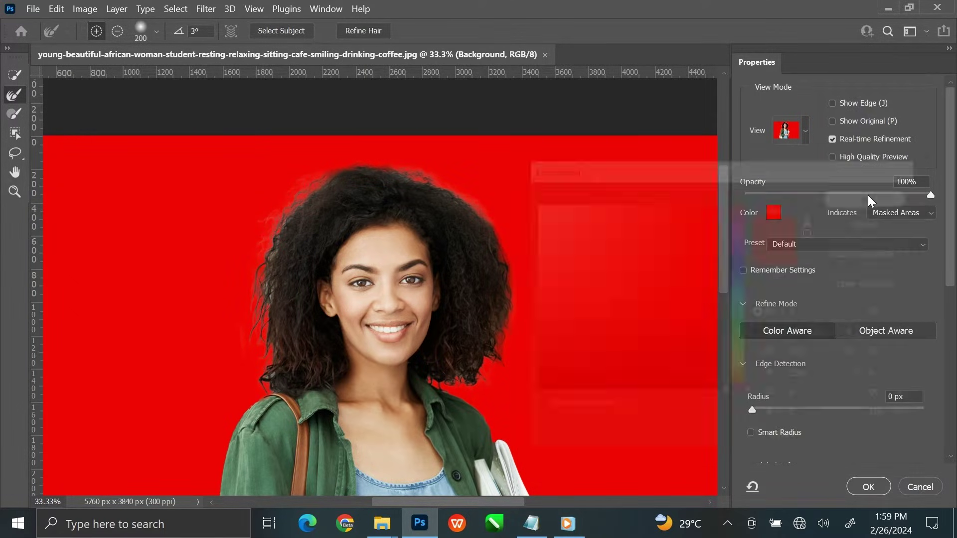
click(910, 182)
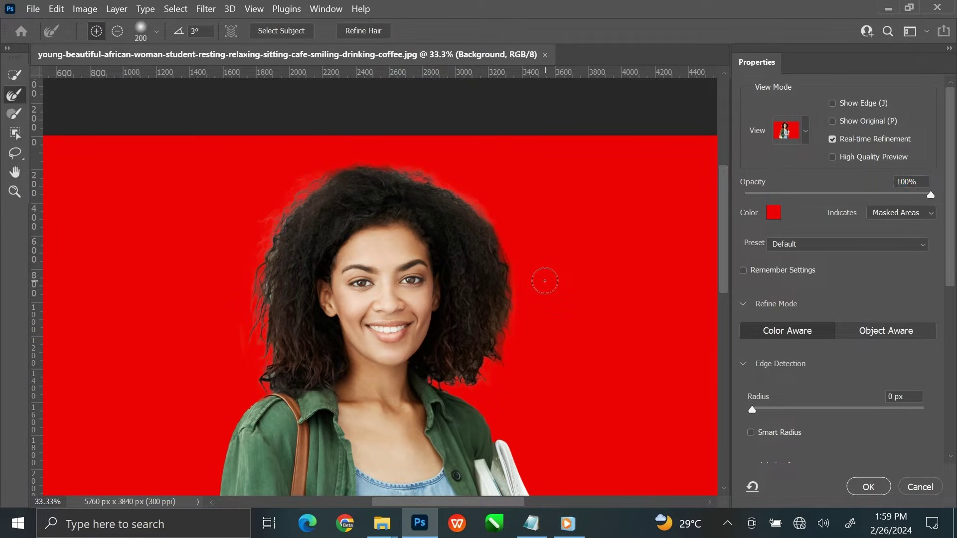
scroll(544, 280, down, 3)
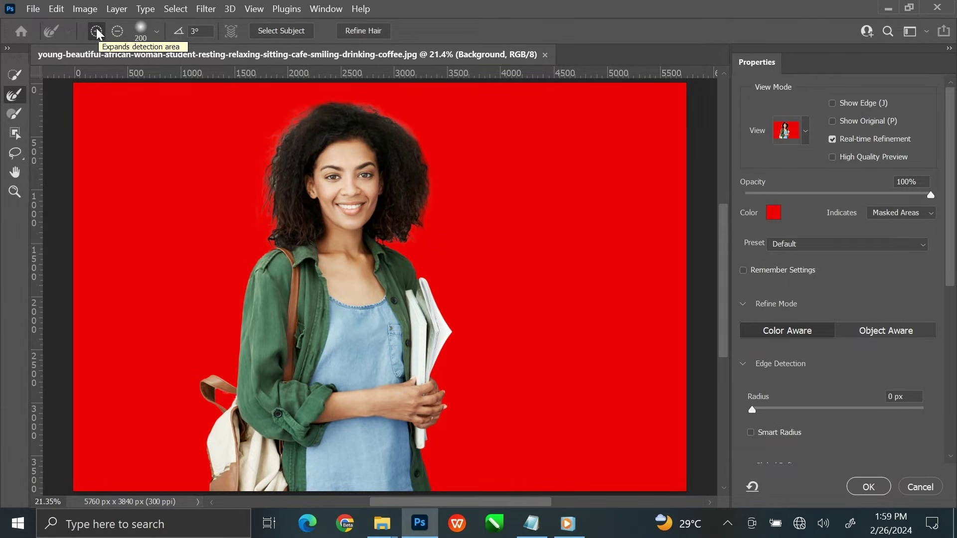
Step: Apply Refine Hair to soften the woman's curly hair outline
click(360, 31)
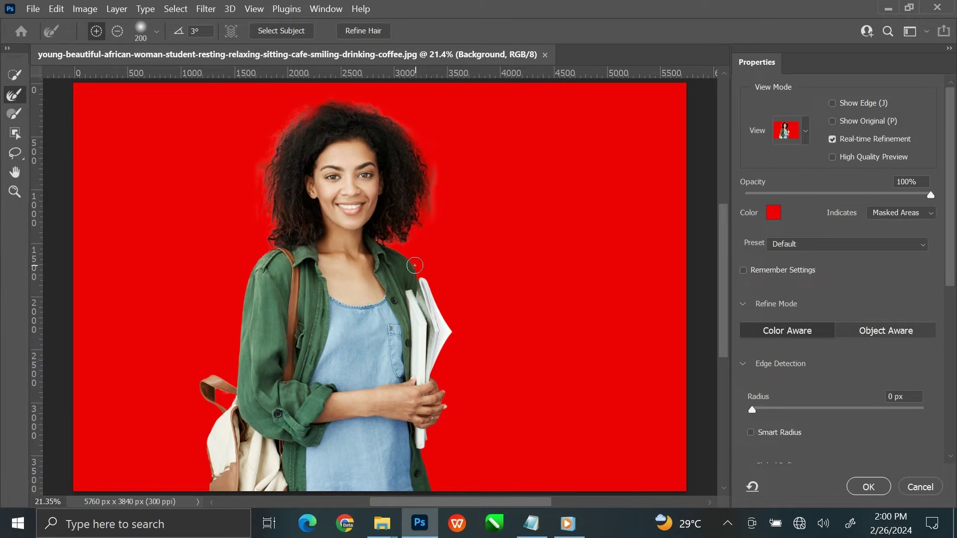
scroll(819, 381, down, 7)
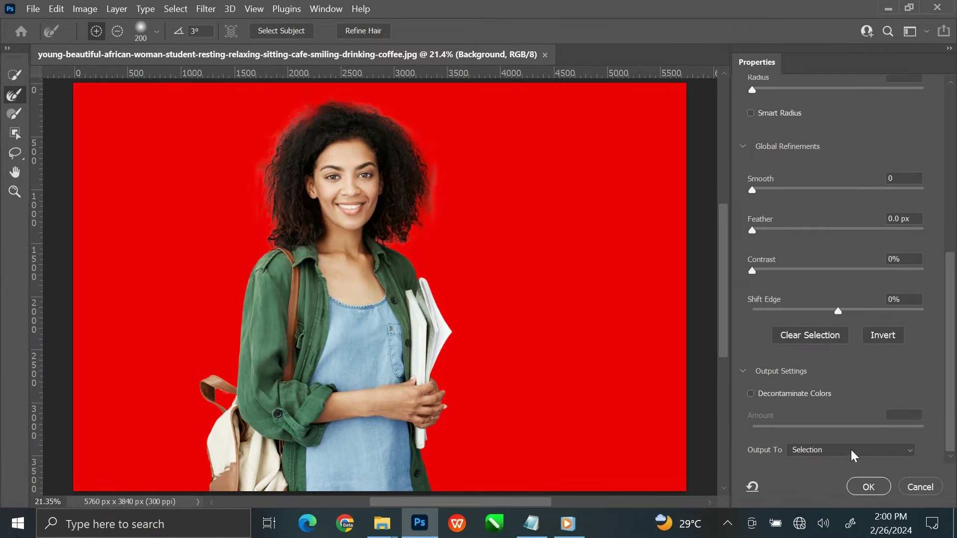
Step: Output the refined selection as a New Layer with Layer Mask
click(852, 450)
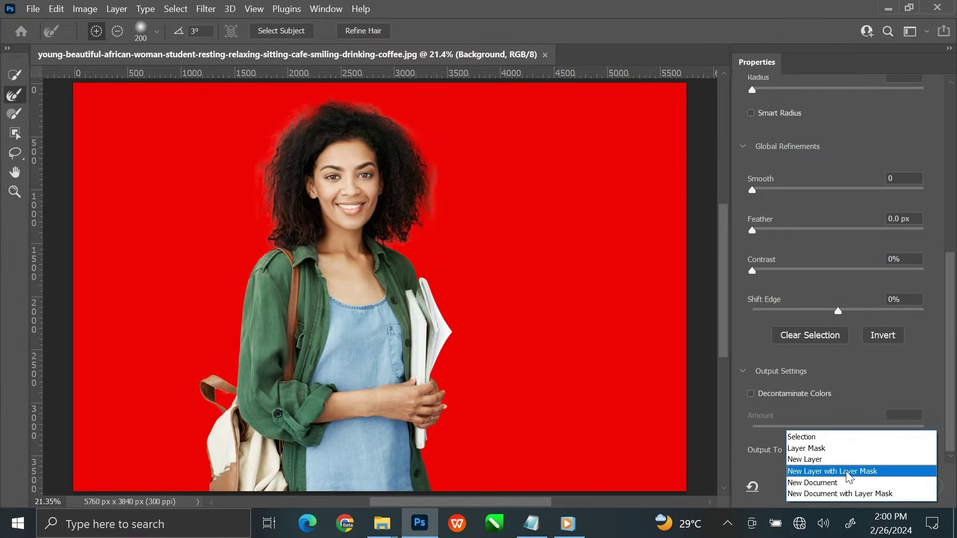
click(849, 472)
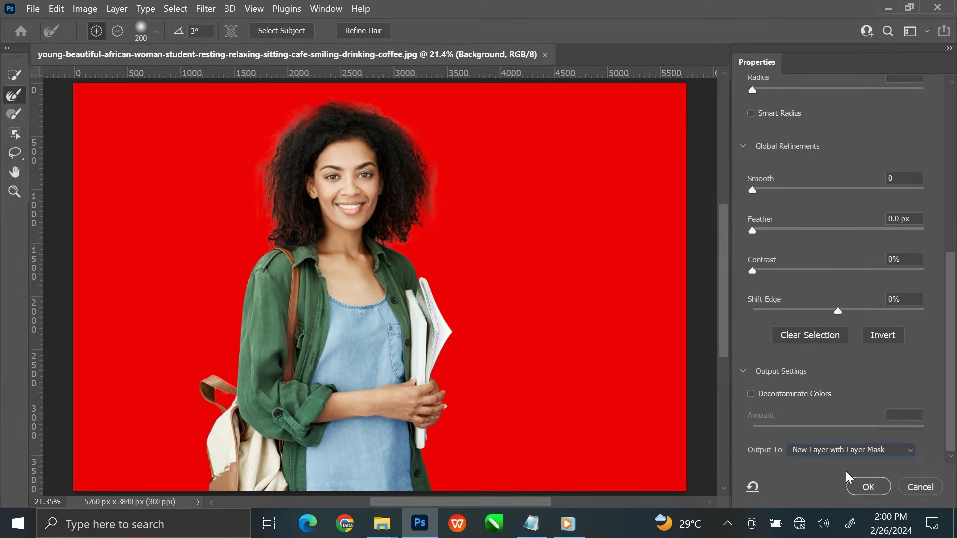
click(867, 487)
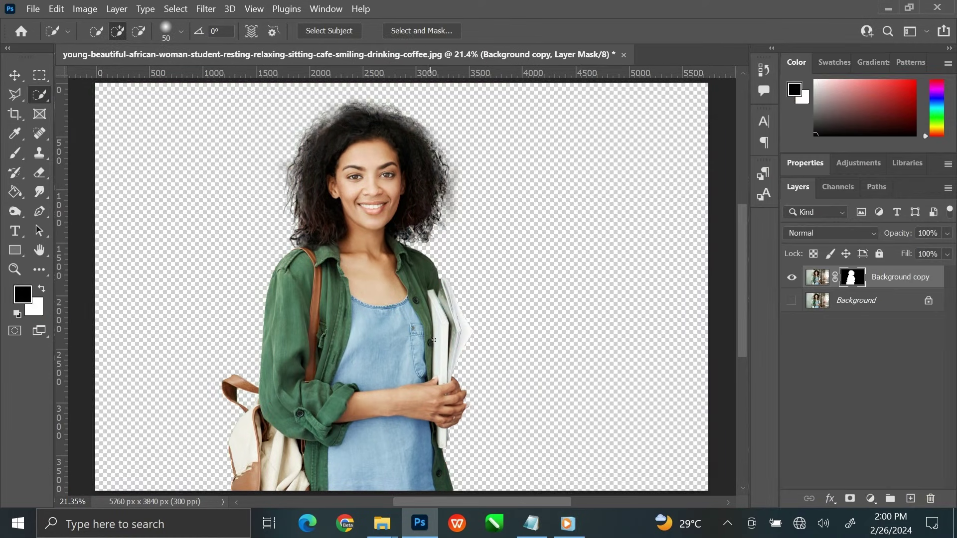
Step: Add a deep red Solid Color fill layer above the Background layer, beneath the cutout
click(15, 75)
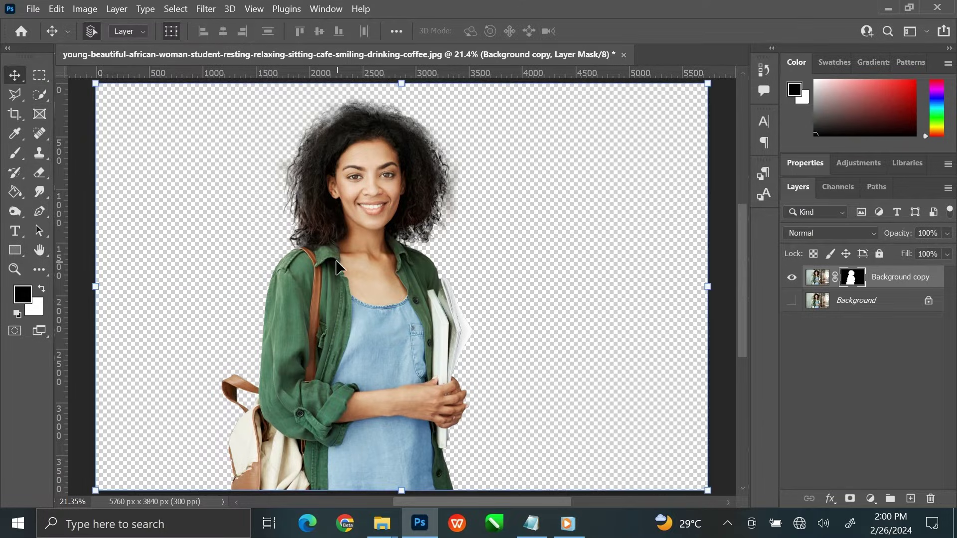
mouse_move(372, 269)
mouse_down()
mouse_move(378, 215)
mouse_move(471, 301)
mouse_move(332, 272)
mouse_move(304, 230)
mouse_move(390, 262)
mouse_move(361, 256)
mouse_up()
click(889, 302)
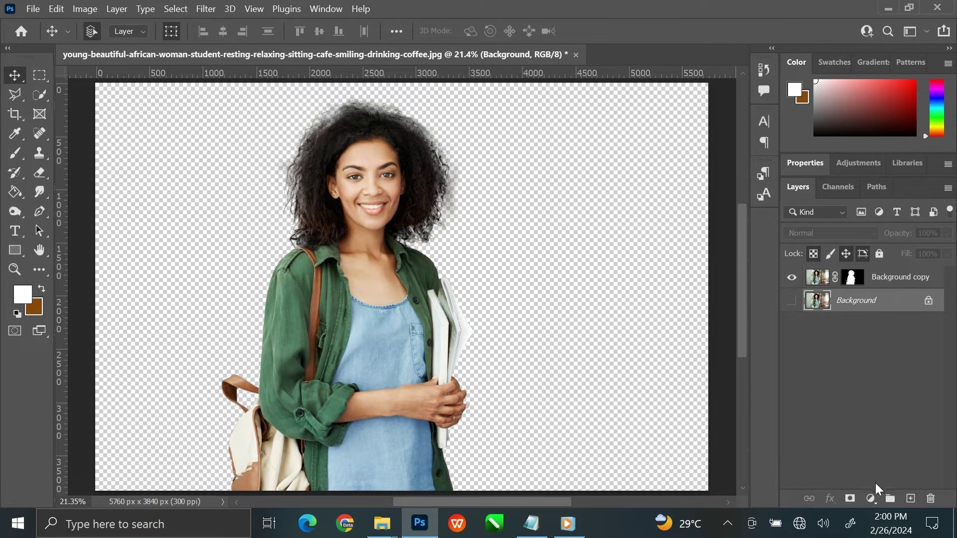
click(870, 499)
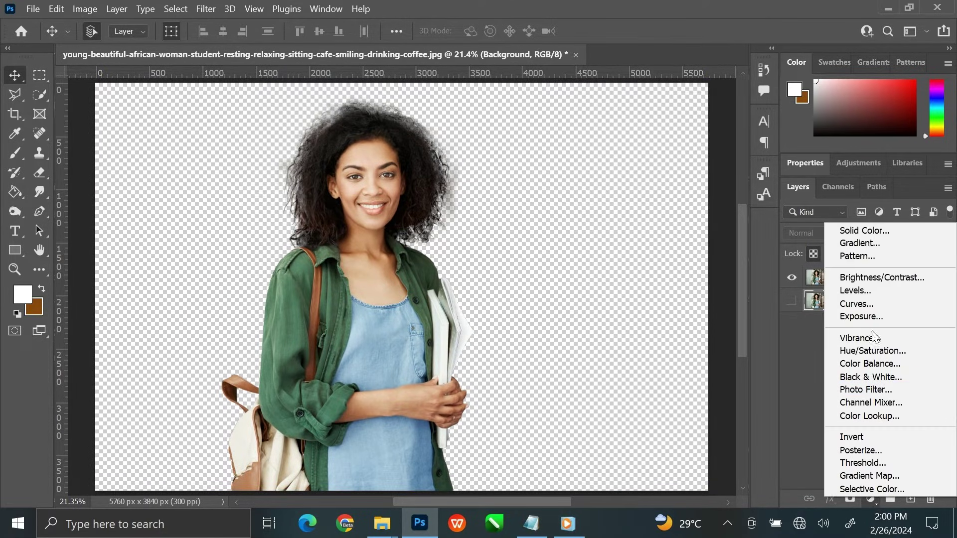
click(879, 236)
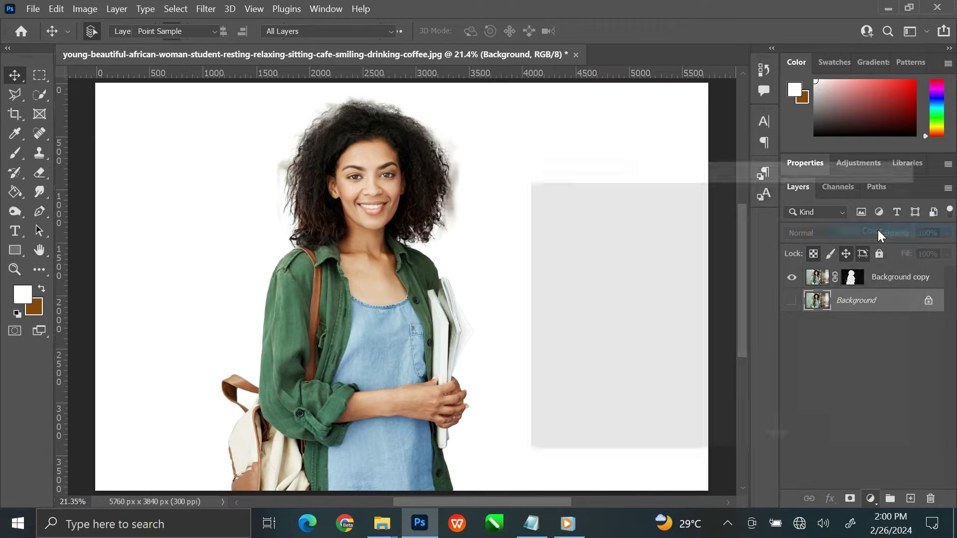
mouse_move(712, 284)
mouse_down()
mouse_move(717, 307)
mouse_move(735, 259)
mouse_up()
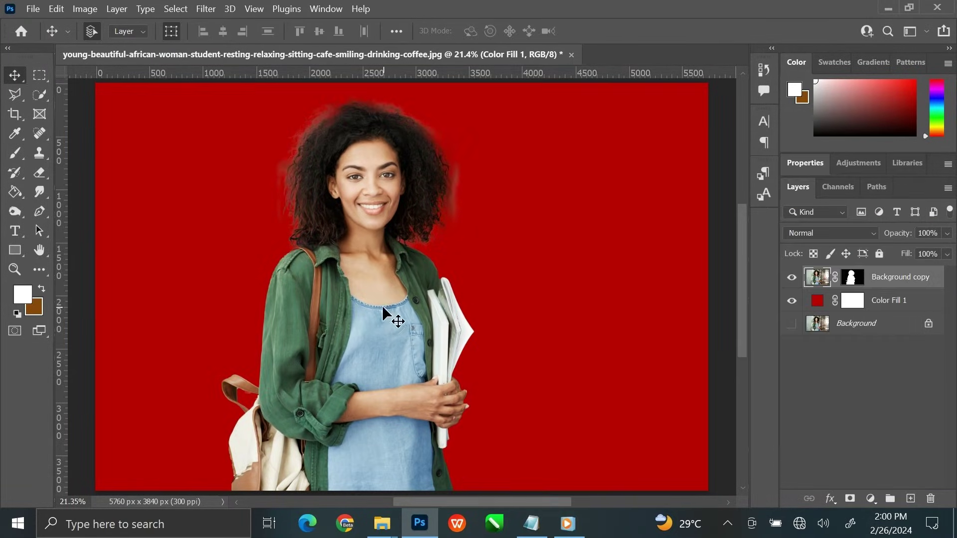
Step: Nudge the cutout into place and hide the Color Fill 1 layer to show transparency
mouse_move(391, 316)
mouse_down()
mouse_move(428, 320)
mouse_move(398, 314)
mouse_up()
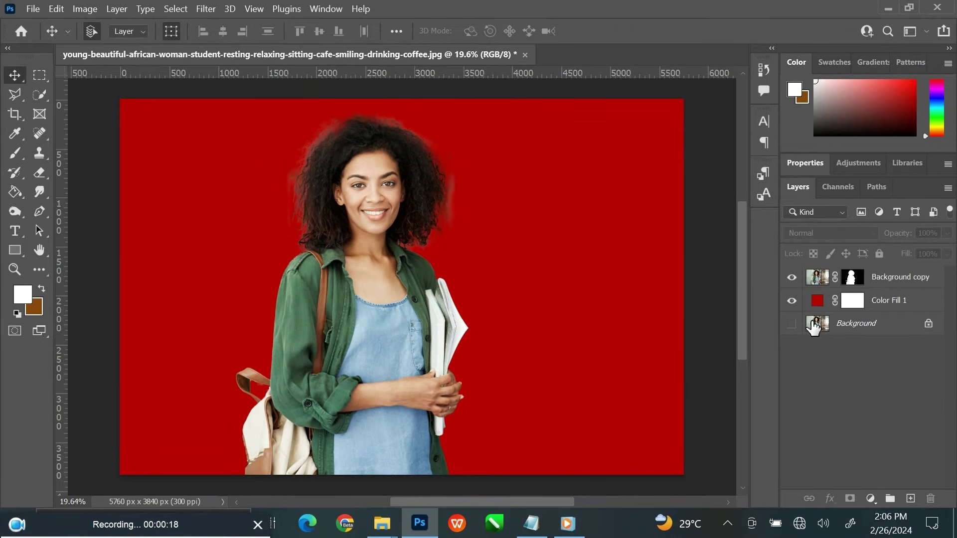
click(792, 301)
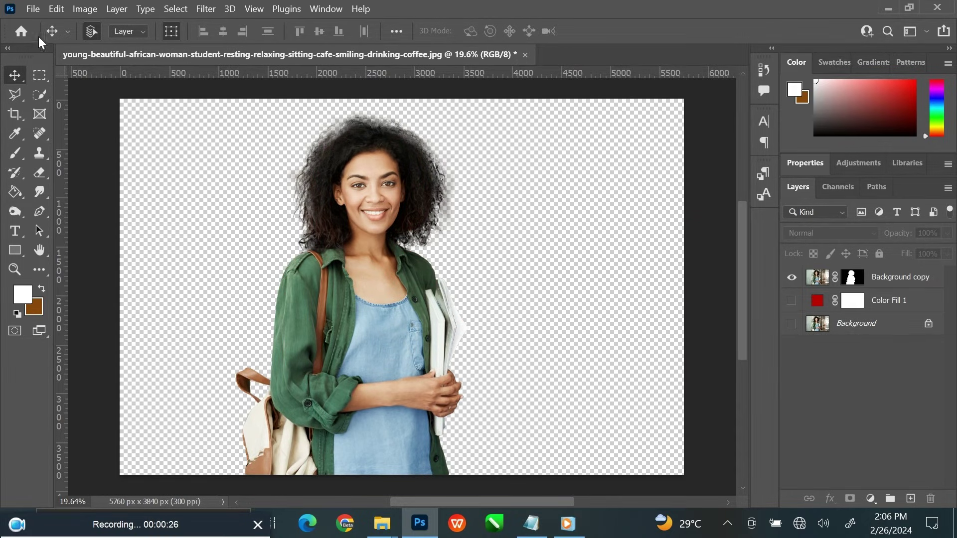
click(31, 10)
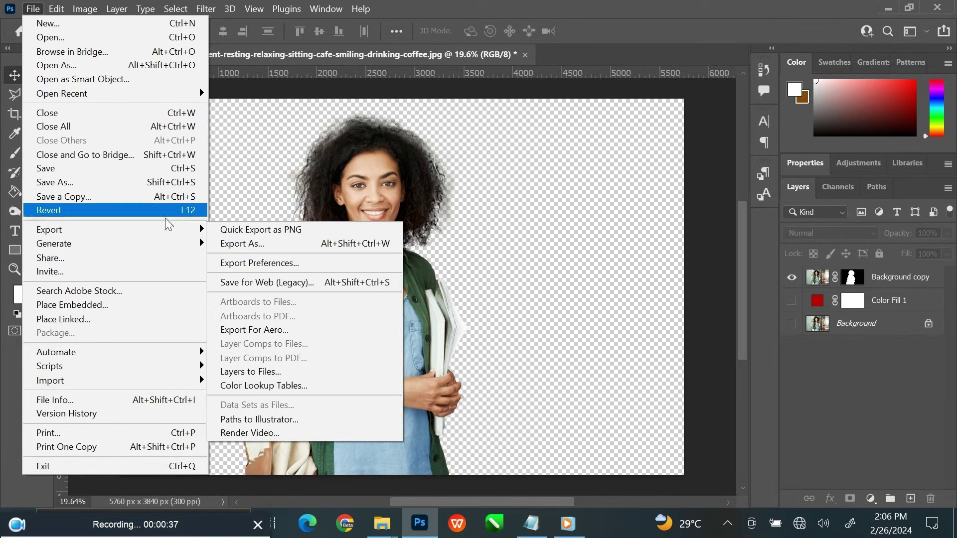
Step: Save a PNG copy named 'School girl1', accepting the default PNG Format Options
click(133, 196)
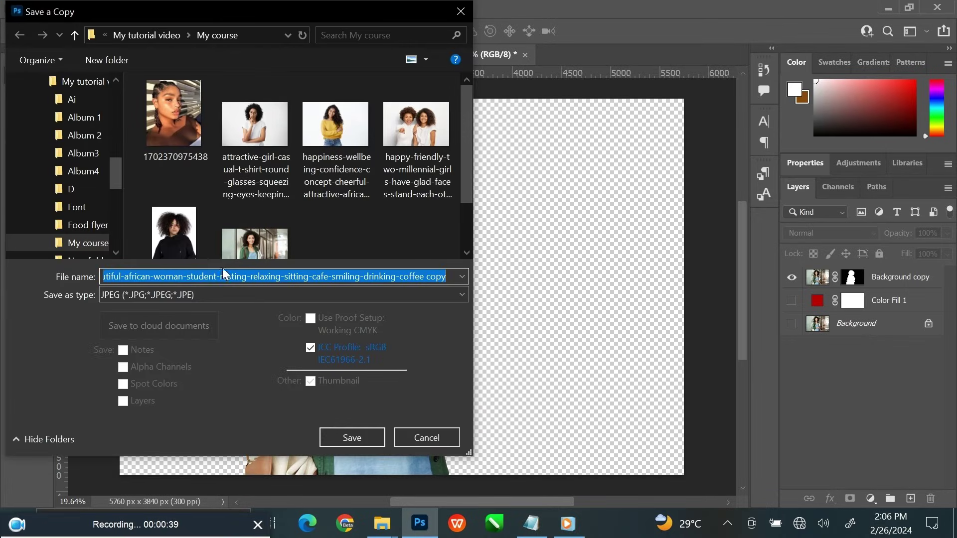
click(222, 291)
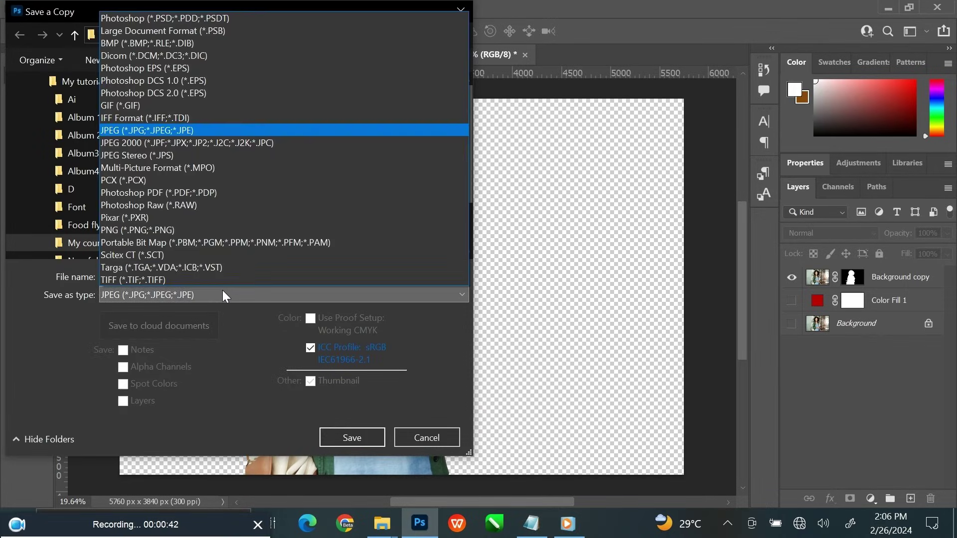
click(171, 230)
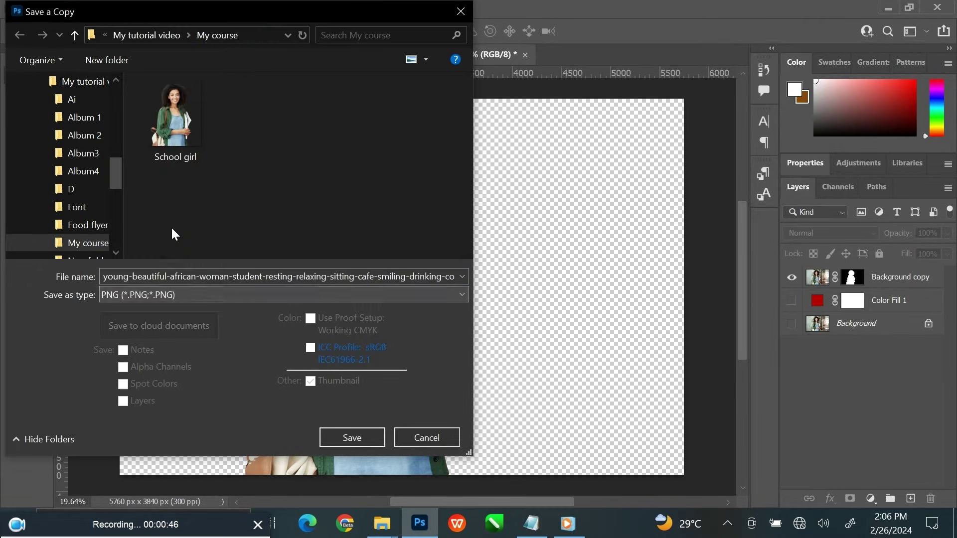
triple_click(247, 276)
text(Sc)
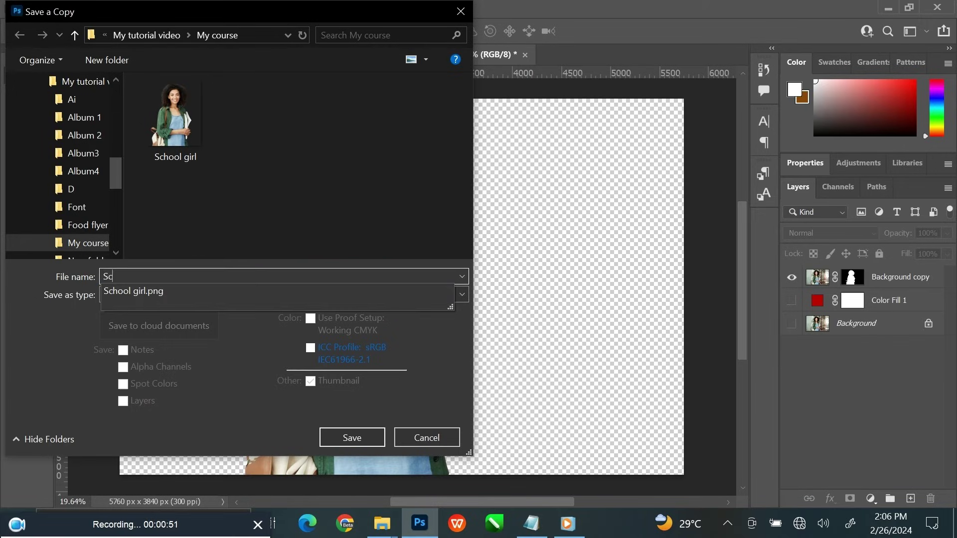
text(hool girl1)
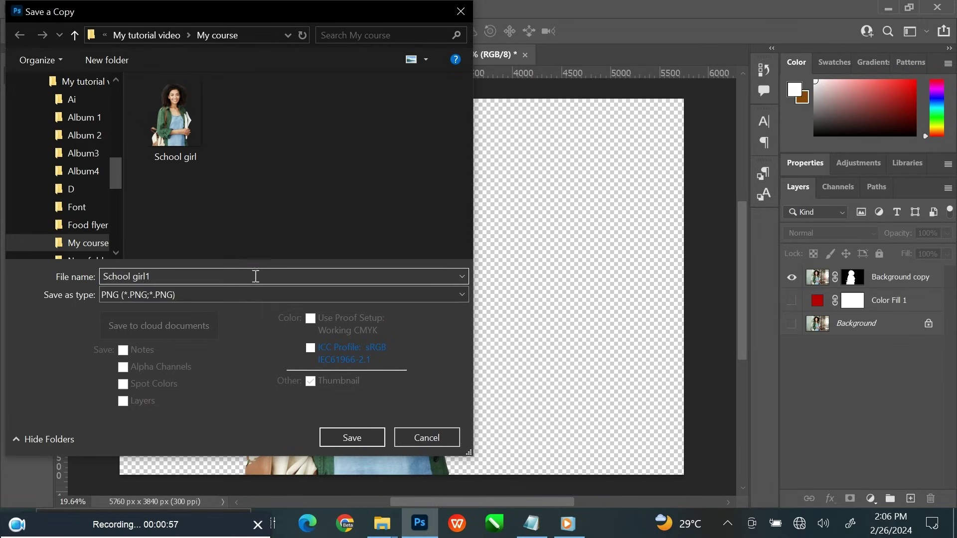
click(358, 438)
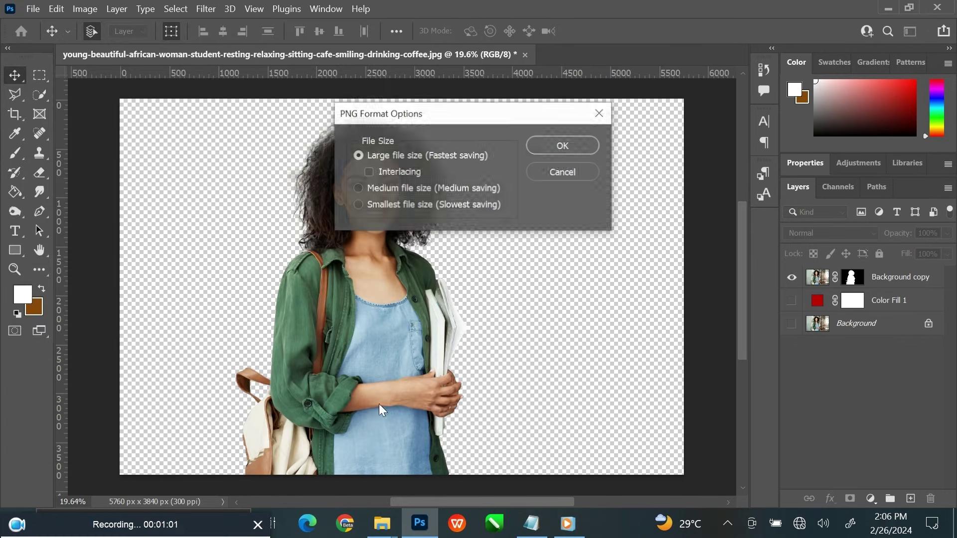
click(557, 147)
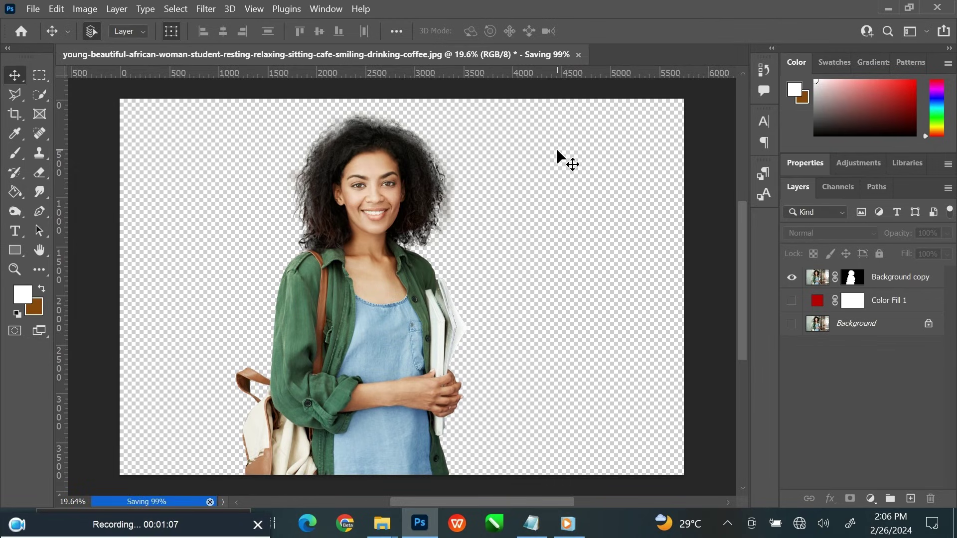